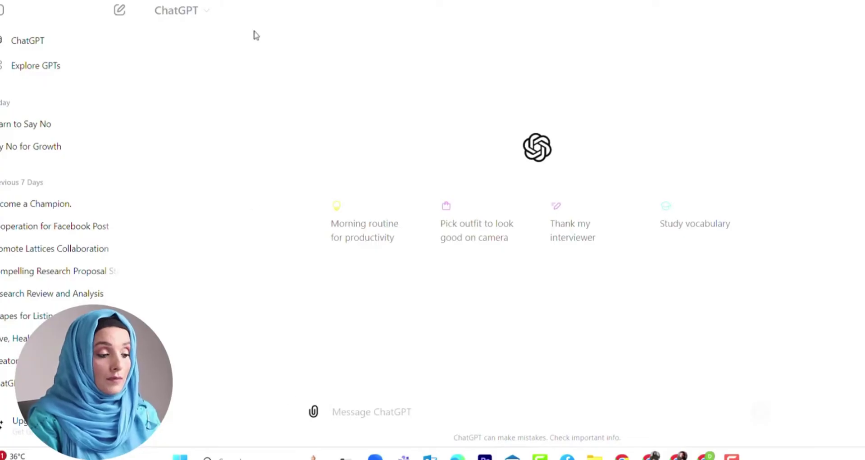
click(327, 408)
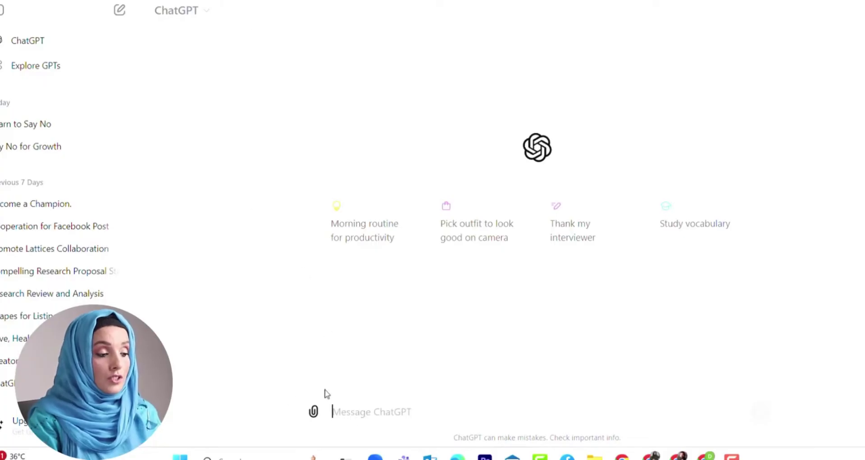
click(314, 428)
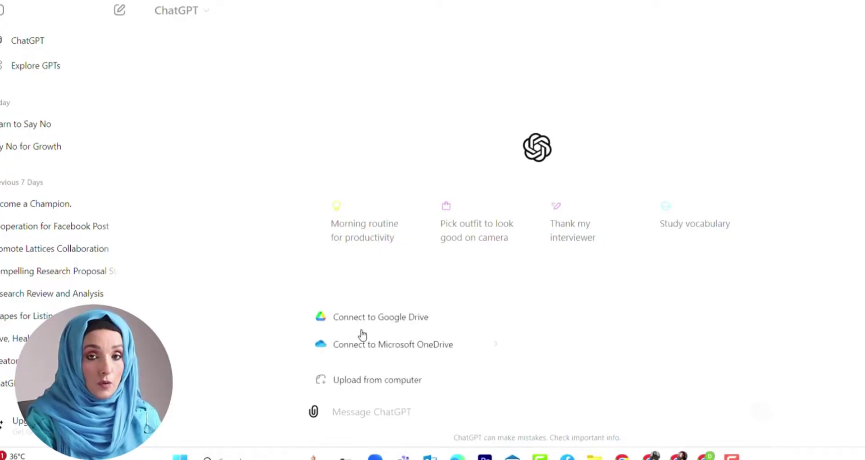
mouse_move(367, 353)
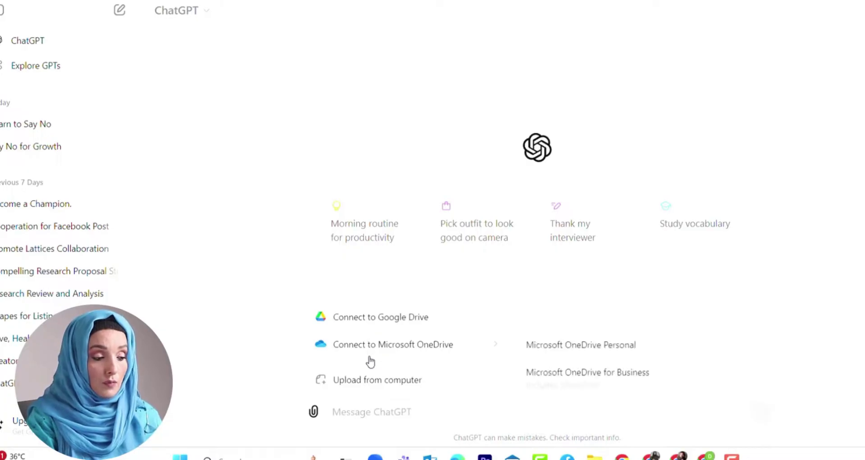
click(360, 400)
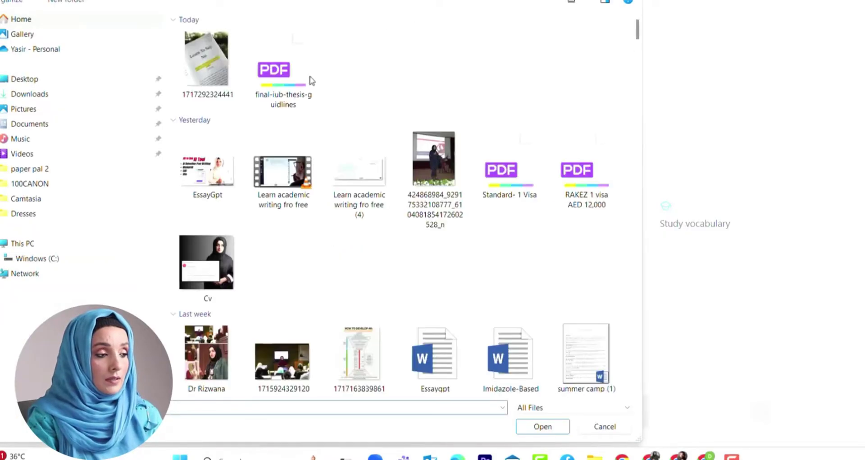
click(537, 432)
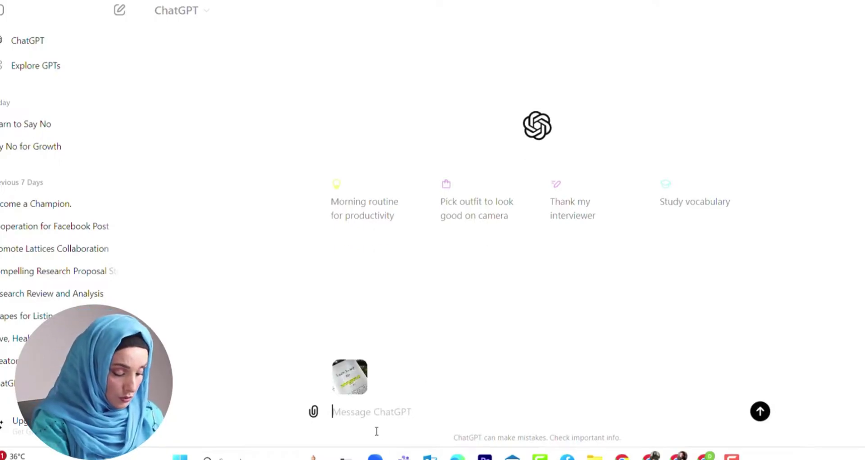
Step: Write the prompt "Explain this image and give the reference of book", copy it for reuse, and send the message
text(Explain this  image and give the reference of book)
key(ctrl+a)
key(ctrl+c)
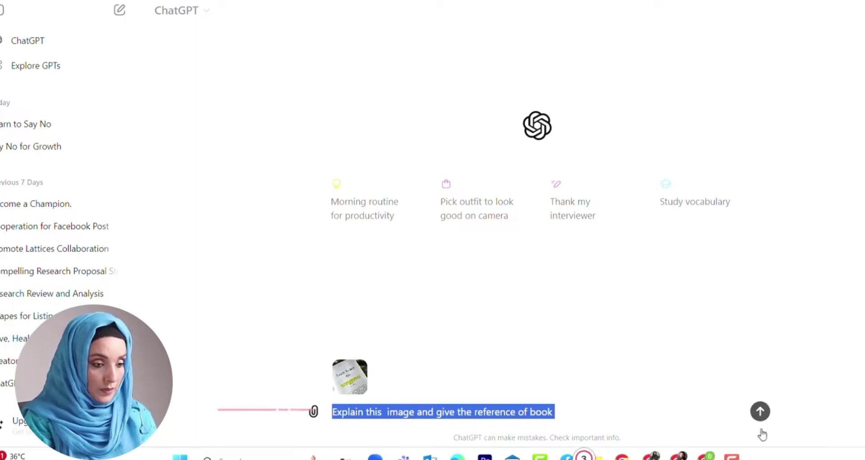
click(761, 414)
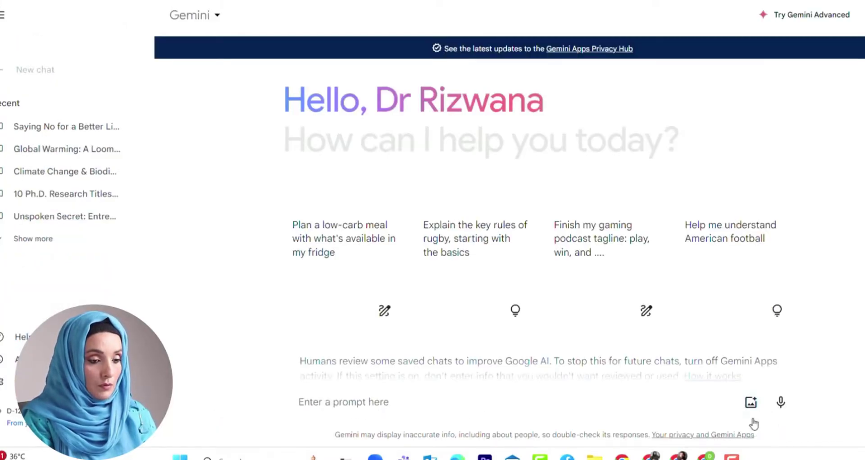
click(751, 418)
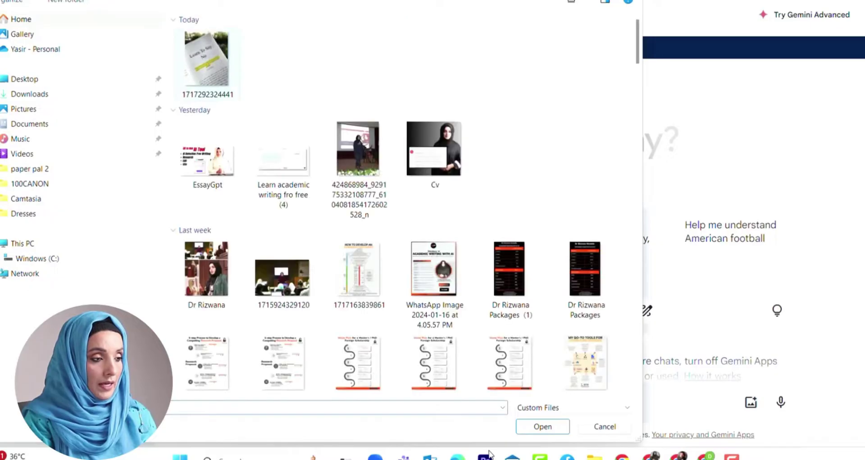
key(Escape)
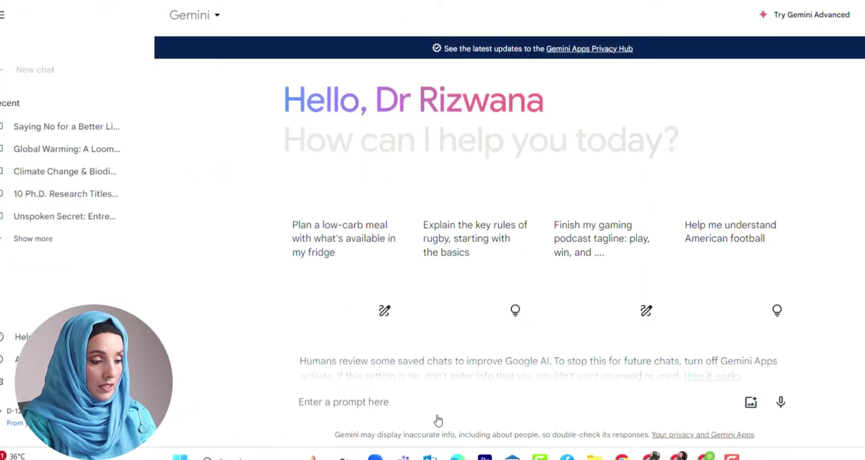
click(436, 417)
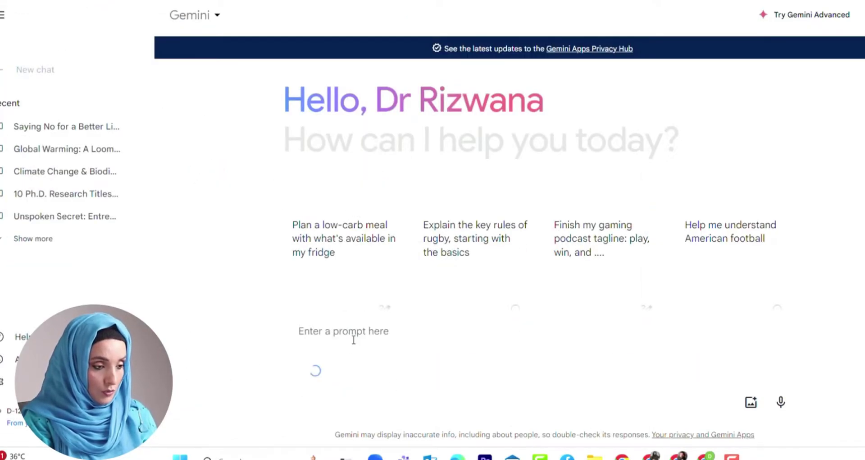
key(ctrl+v)
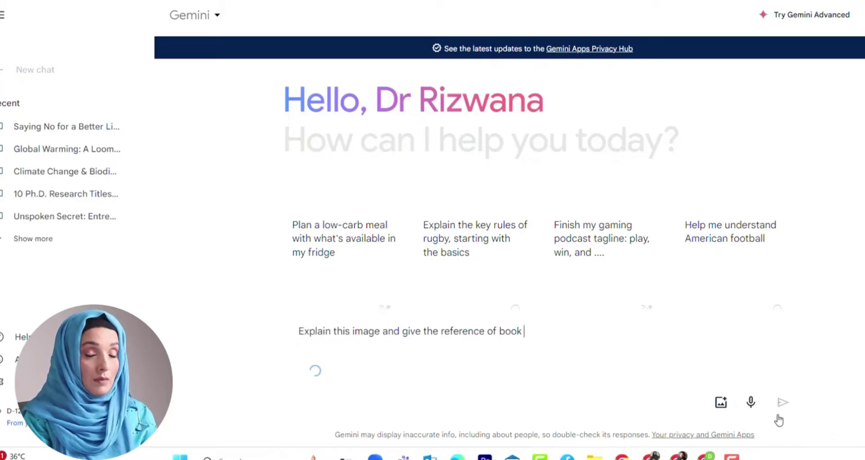
click(781, 407)
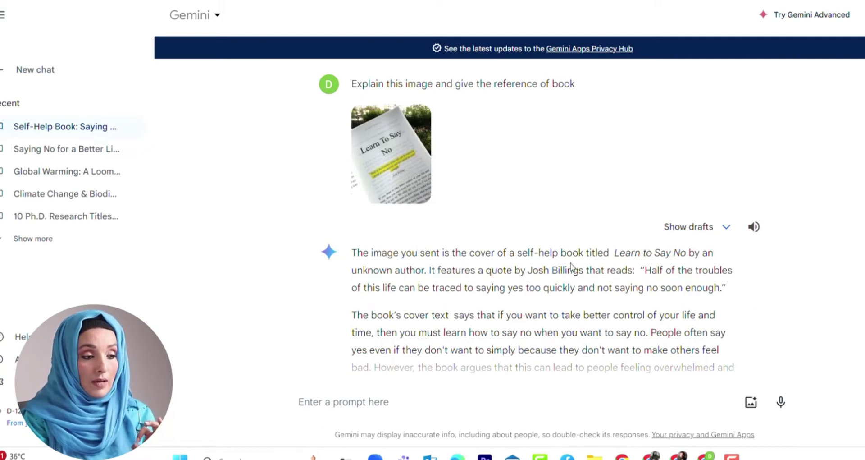
Step: Read through Gemini's explanation of the book page, its book reference and the related titles it suggests
scroll(599, 298, down, 3)
scroll(432, 275, down, 1)
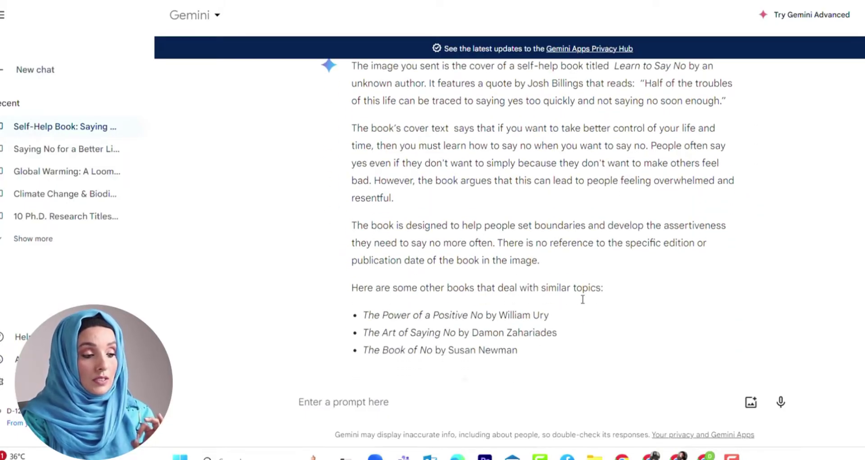
scroll(591, 298, down, 1)
scroll(413, 310, up, 4)
scroll(413, 310, down, 4)
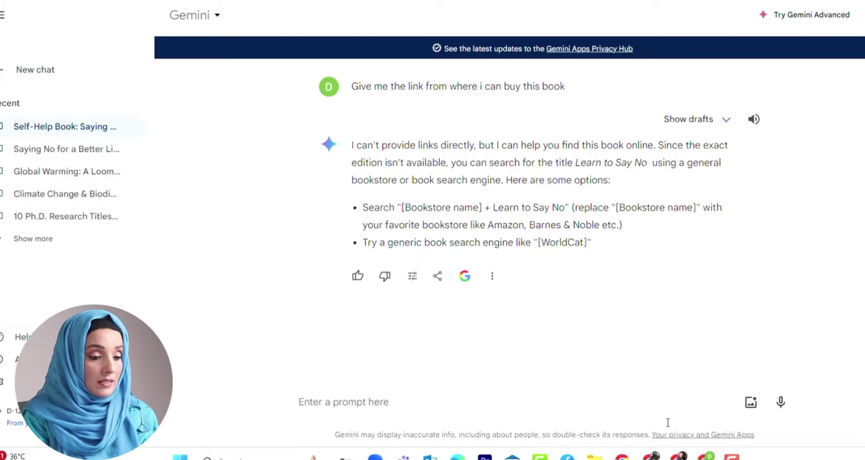
Step: Attach the image Linkedin Infographics (4) to the Gemini chat and submit it with the copied prompt
click(750, 402)
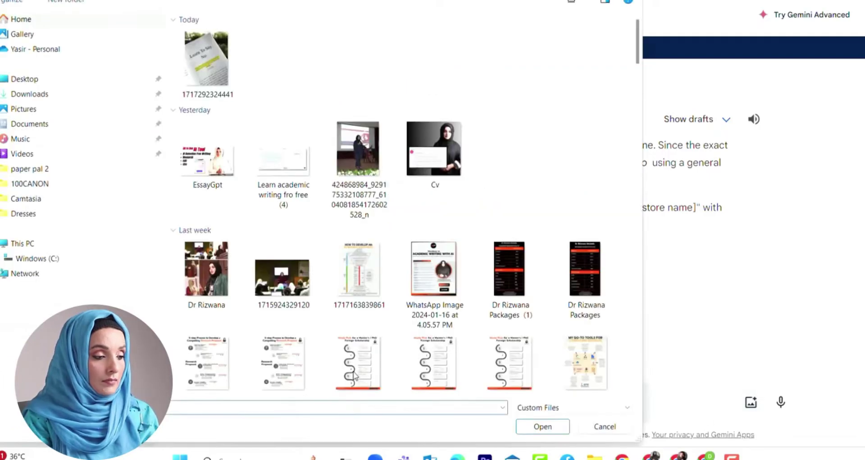
scroll(320, 387, down, 1)
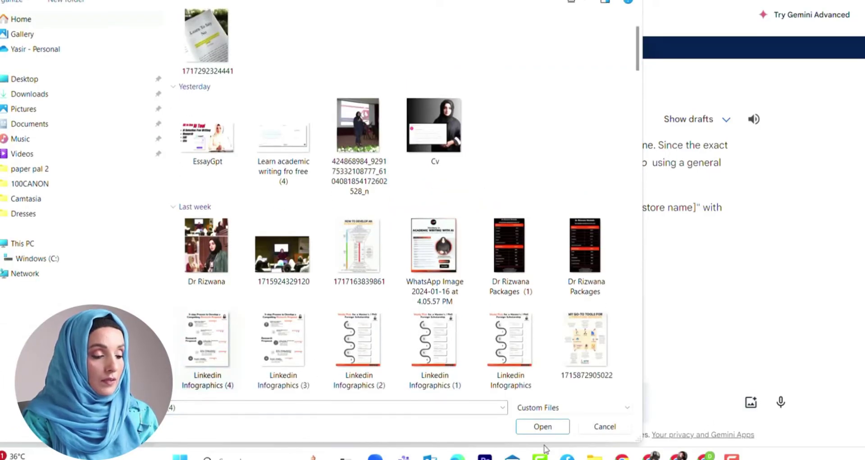
key(Escape)
click(387, 417)
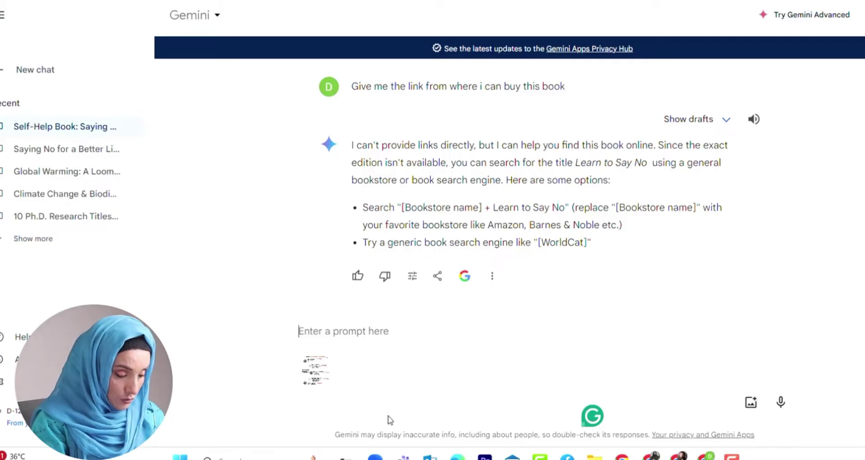
key(ctrl+v)
key(Return)
Step: Read Gemini's breakdown of the research proposal infographic through to its last step
scroll(443, 169, down, 2)
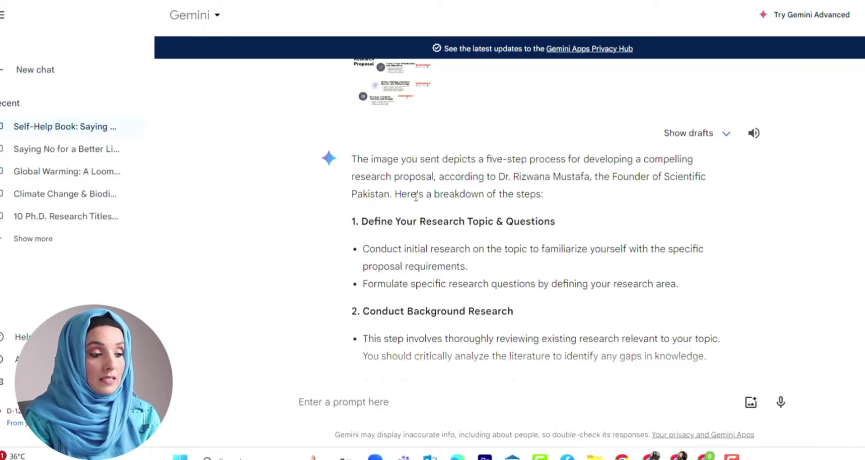
scroll(421, 249, down, 1)
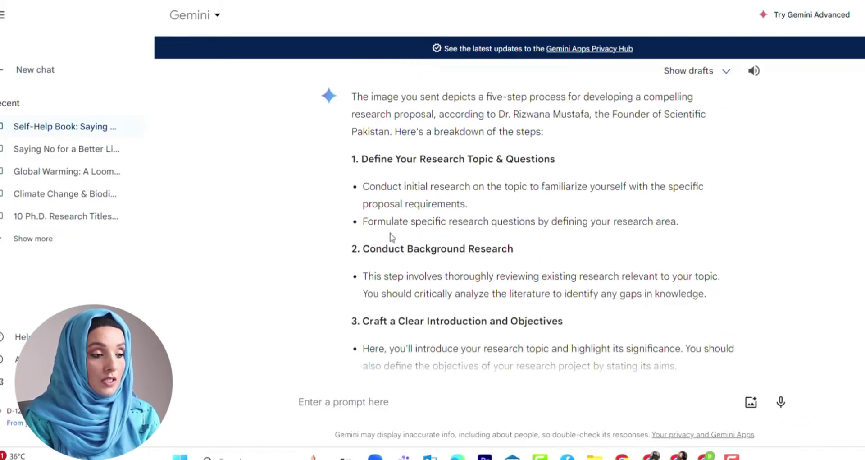
scroll(440, 263, down, 1)
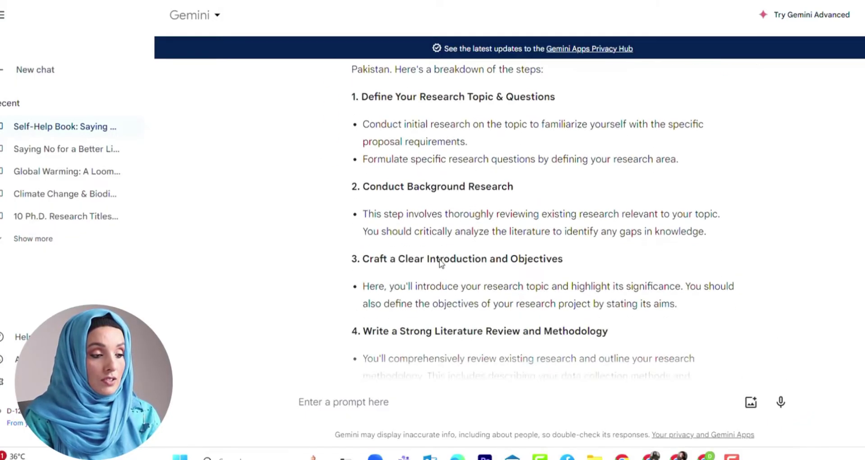
scroll(441, 263, down, 1)
scroll(399, 271, down, 1)
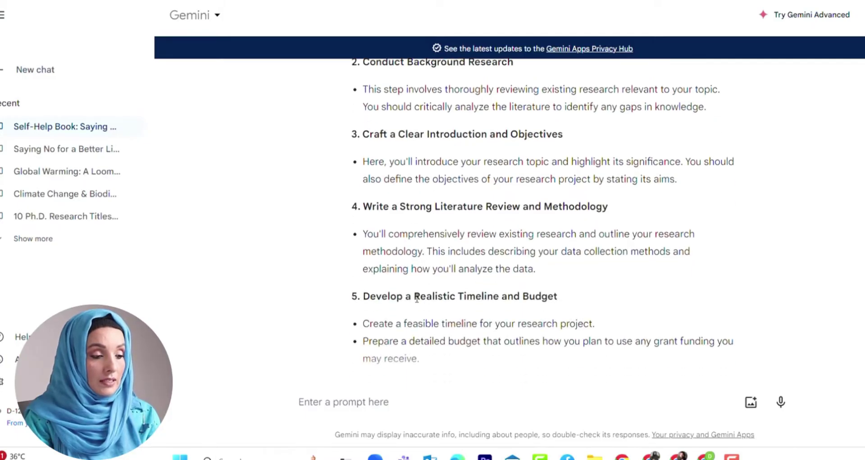
scroll(392, 313, down, 2)
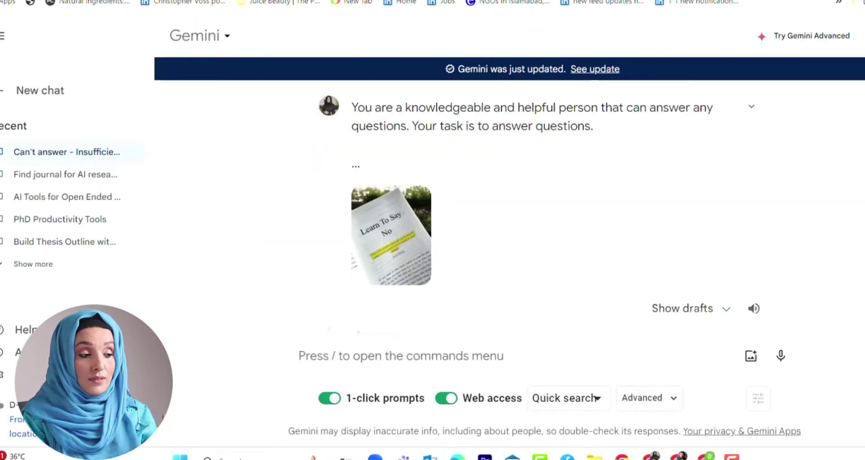
Step: In the Gemini chat with web access enabled, examine the answer about the "Learn To Say No" image, including its quote, explanation and source
scroll(496, 288, down, 4)
scroll(498, 289, up, 4)
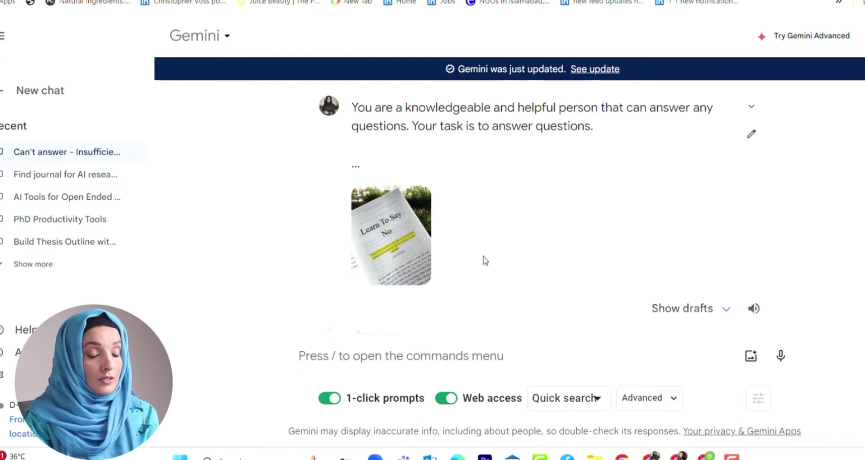
scroll(486, 260, down, 2)
scroll(473, 253, up, 2)
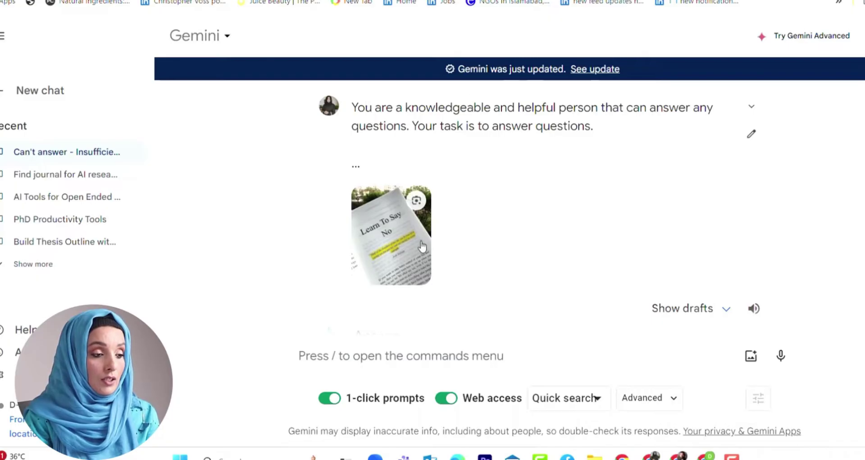
scroll(414, 200, down, 3)
scroll(404, 193, up, 3)
scroll(456, 216, down, 3)
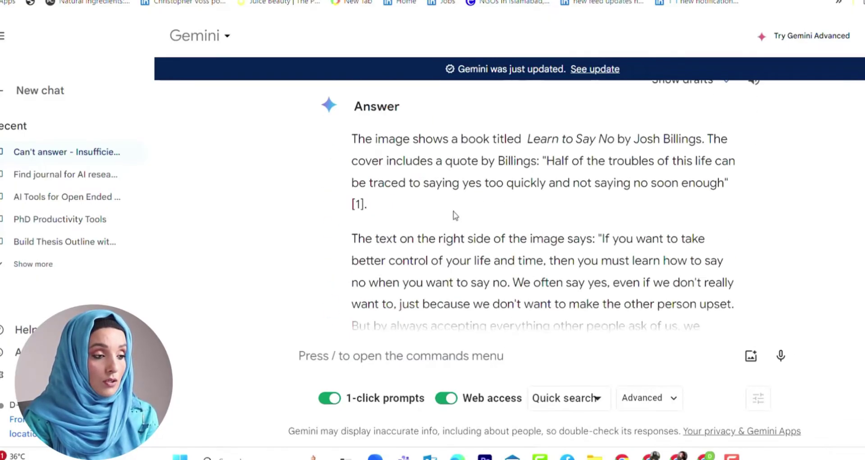
scroll(421, 163, up, 2)
scroll(419, 160, down, 3)
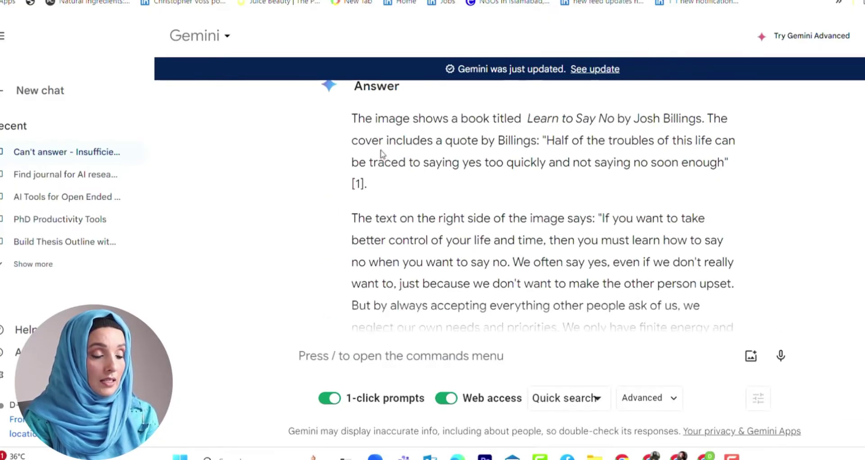
scroll(387, 165, down, 8)
scroll(394, 167, down, 2)
scroll(401, 180, up, 2)
scroll(423, 235, down, 2)
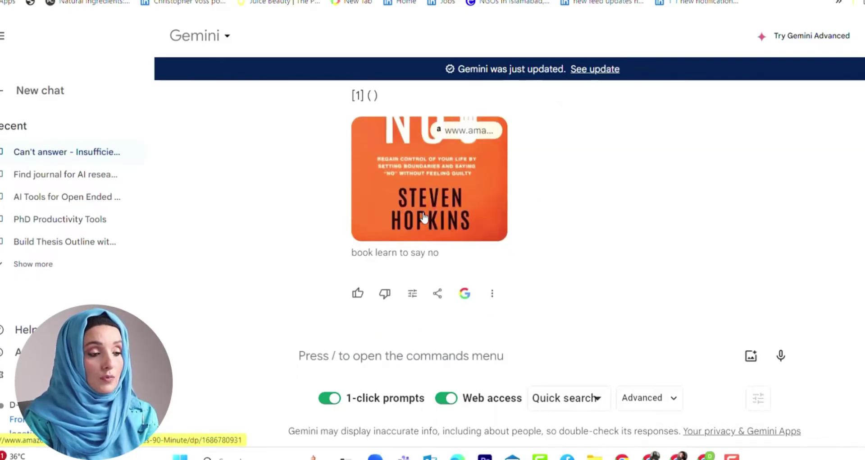
Step: Open the Amazon page linked from the answer's book cover, inspect the cover, and return to the Gemini chat
click(493, 215)
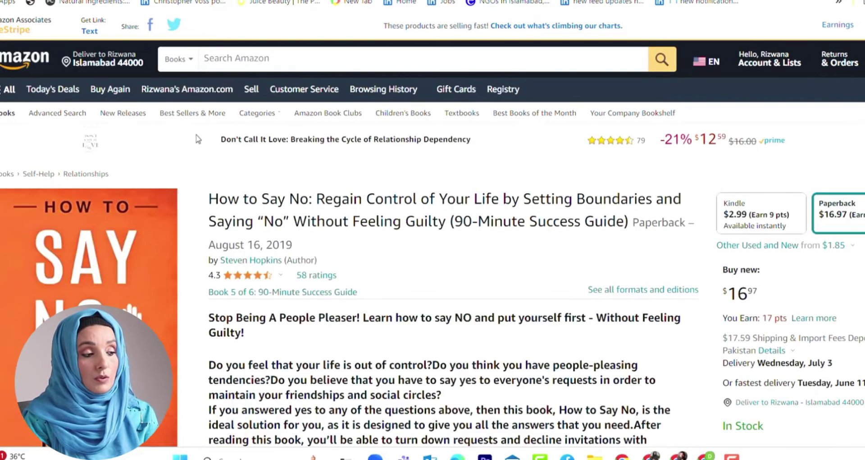
mouse_move(142, 249)
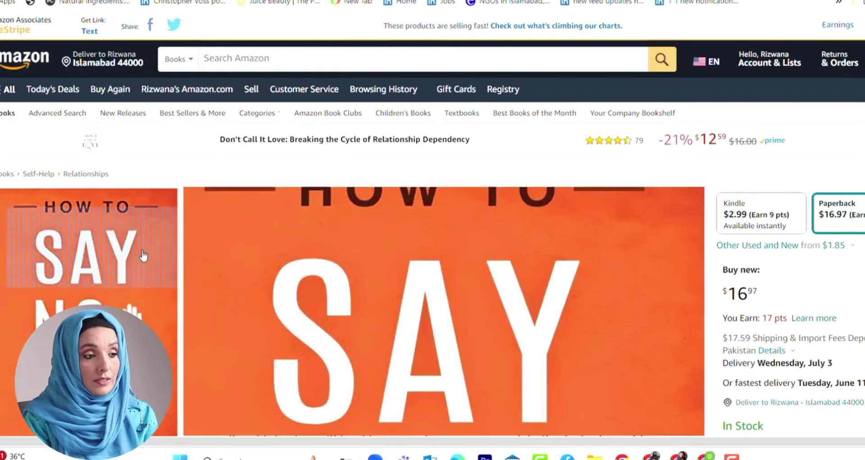
key(ctrl+w)
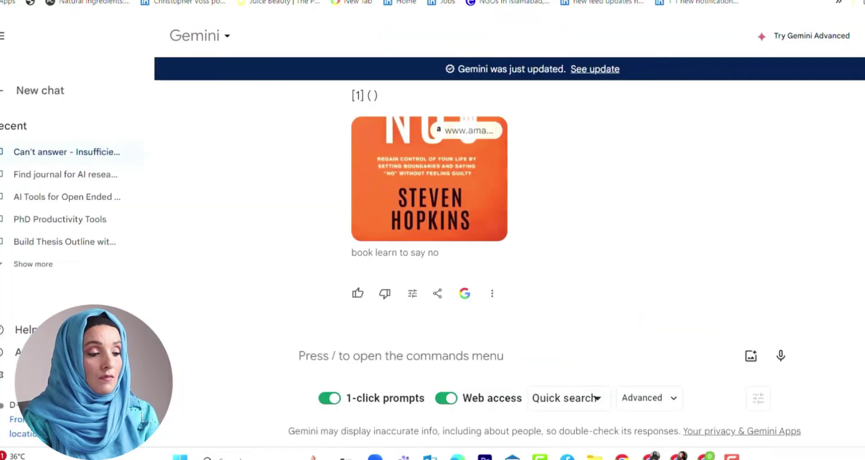
Step: Attach the research proposal infographic to the web-access chat and submit it with the prompt "expalin the image and give the refrence link also"
click(748, 371)
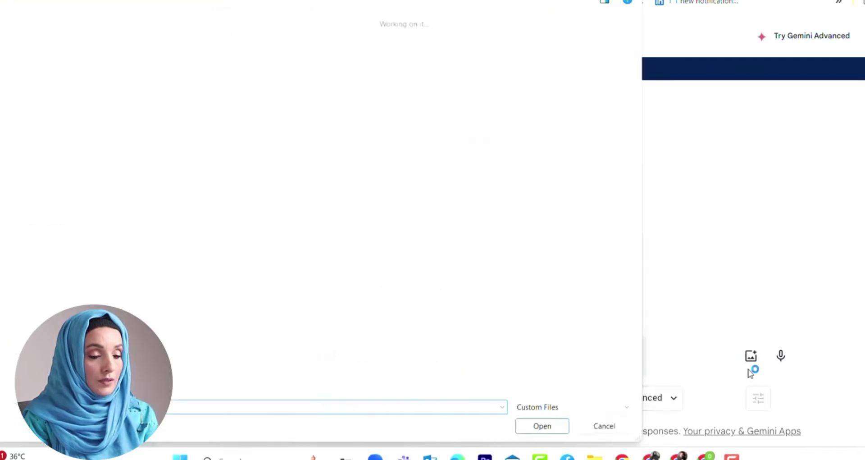
click(543, 425)
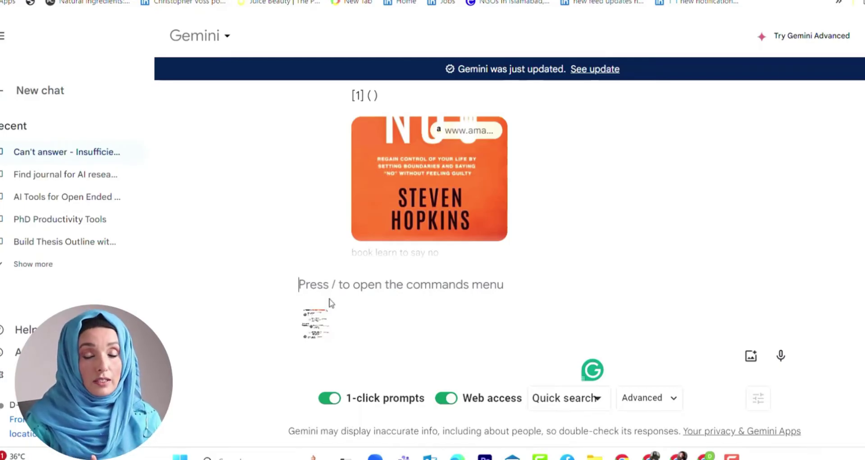
text(expalin the information and give the refrence link also)
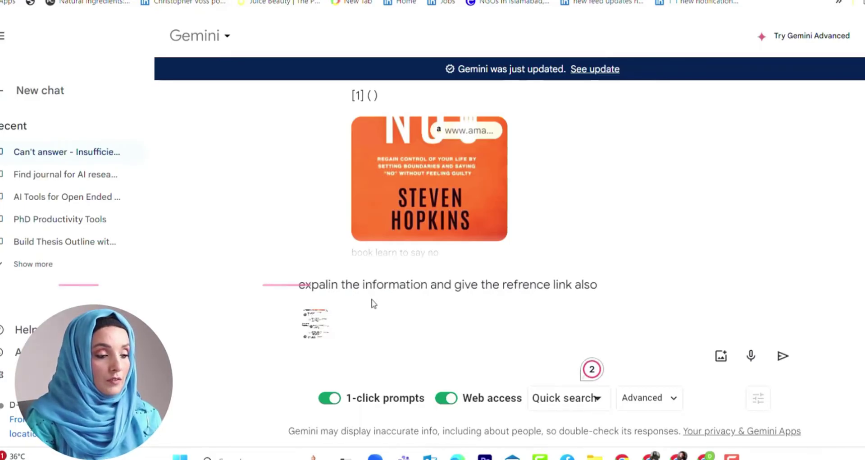
drag(427, 288, 362, 289)
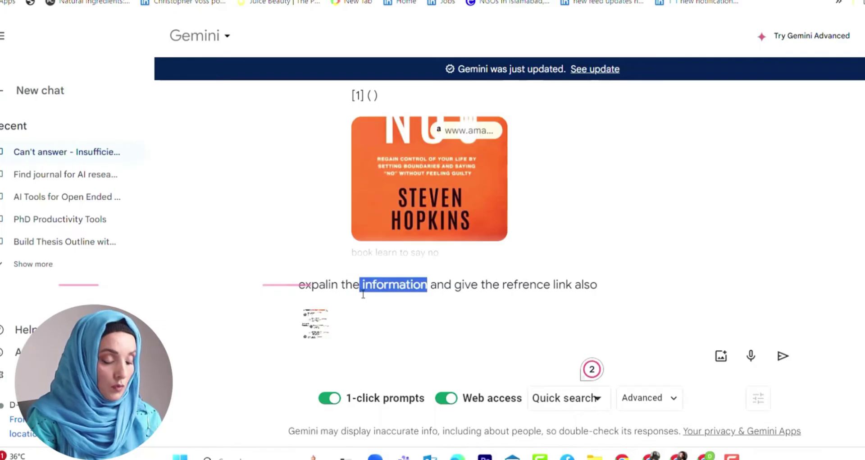
text(image)
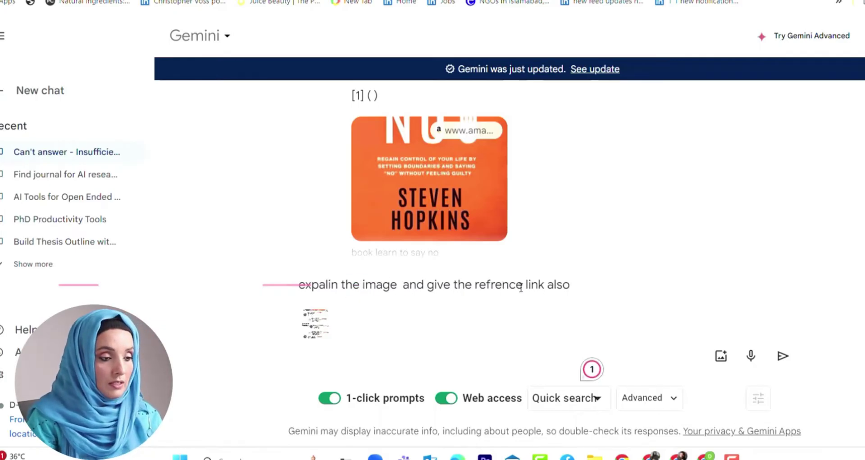
click(783, 356)
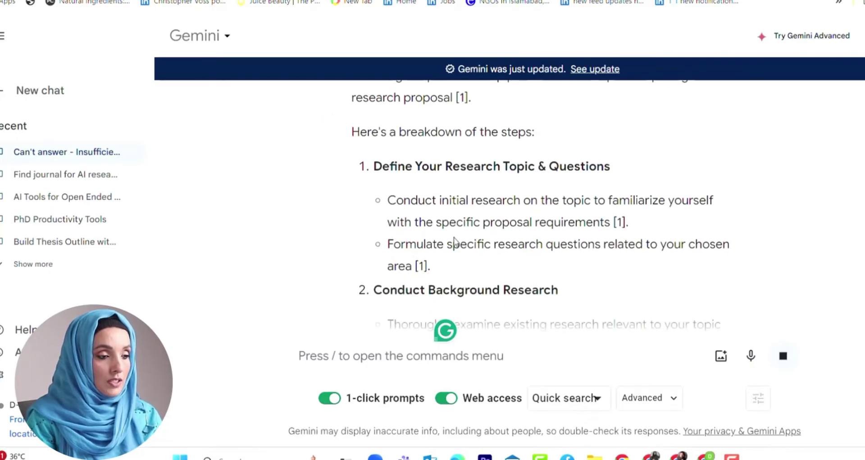
Step: Read the web-access answer about the research proposal infographic from its introduction through the steps to the Sources section
scroll(372, 170, up, 3)
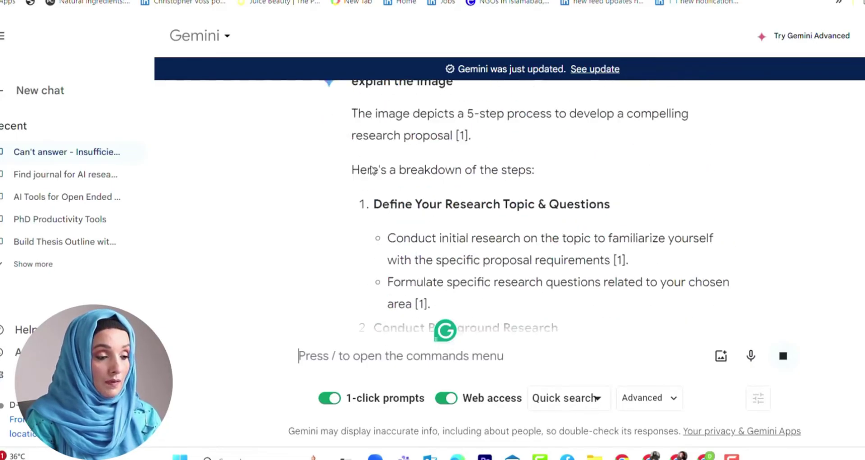
scroll(372, 170, down, 10)
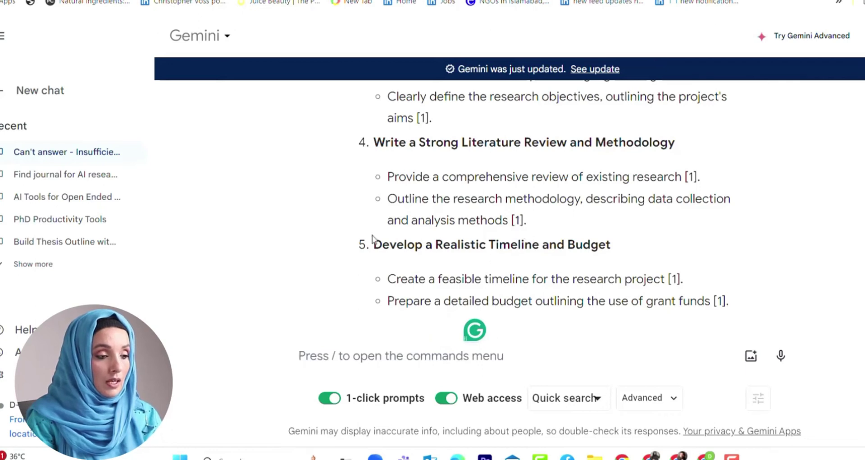
scroll(515, 241, down, 3)
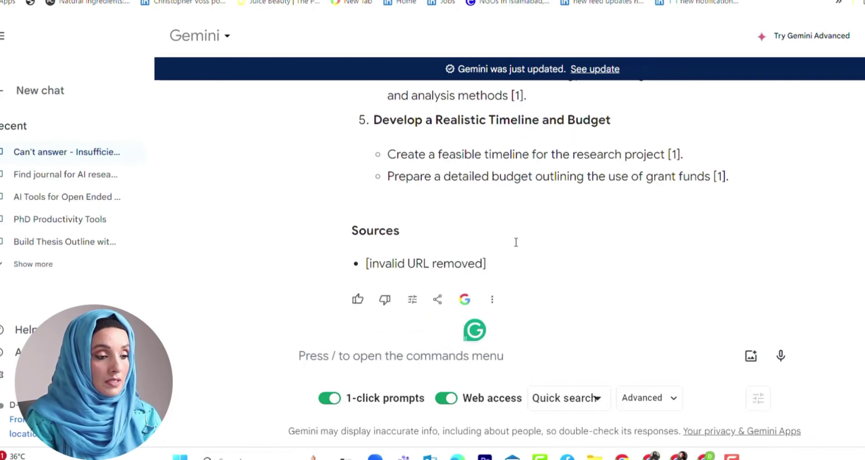
Step: Examine the answer about the ethene 1H NMR spectrum image, from the axis explanations to the cited reference, and highlight the reference's link text
scroll(584, 230, down, 5)
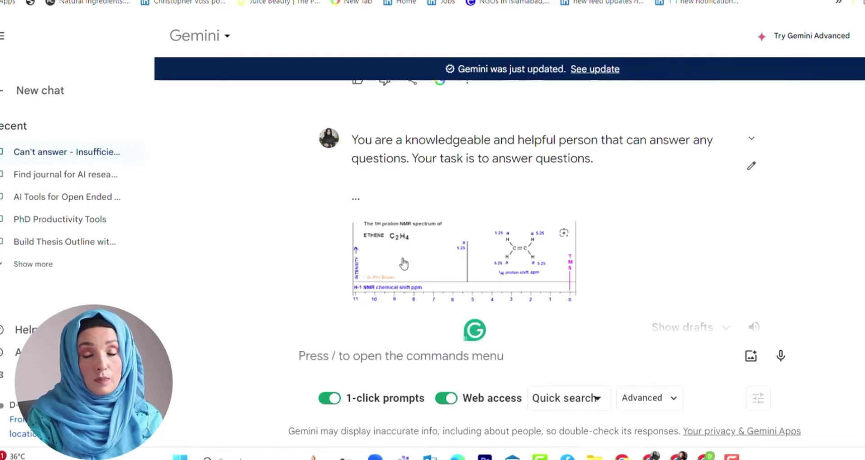
scroll(468, 270, down, 4)
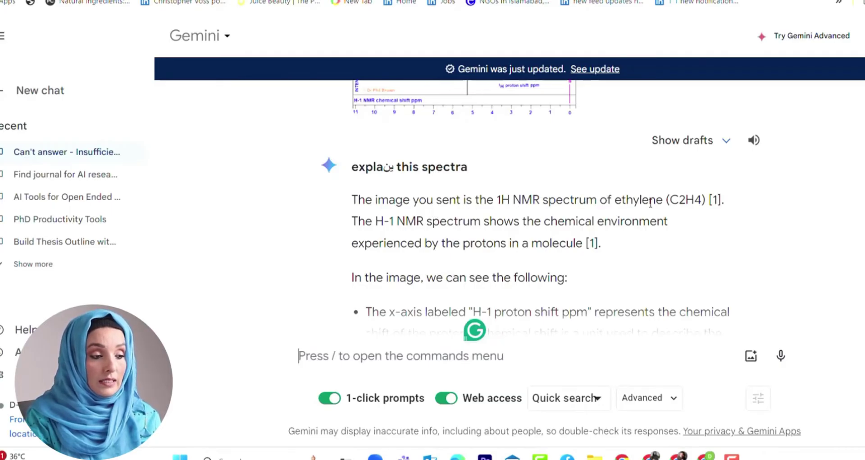
scroll(423, 236, down, 1)
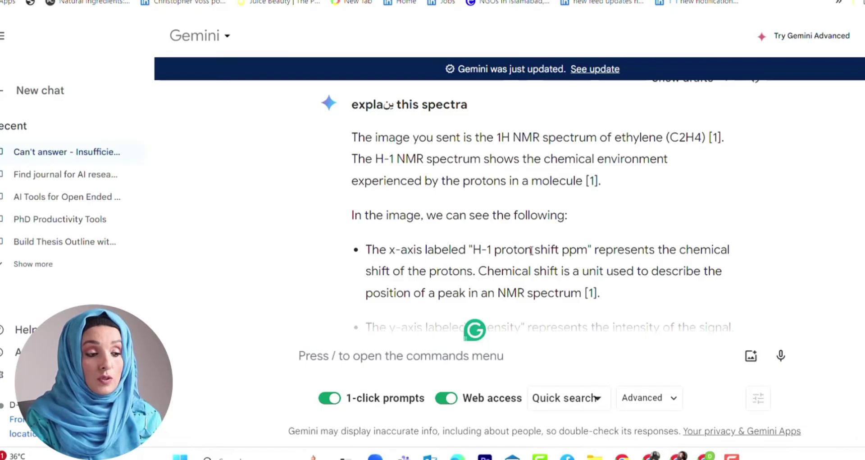
scroll(590, 263, down, 1)
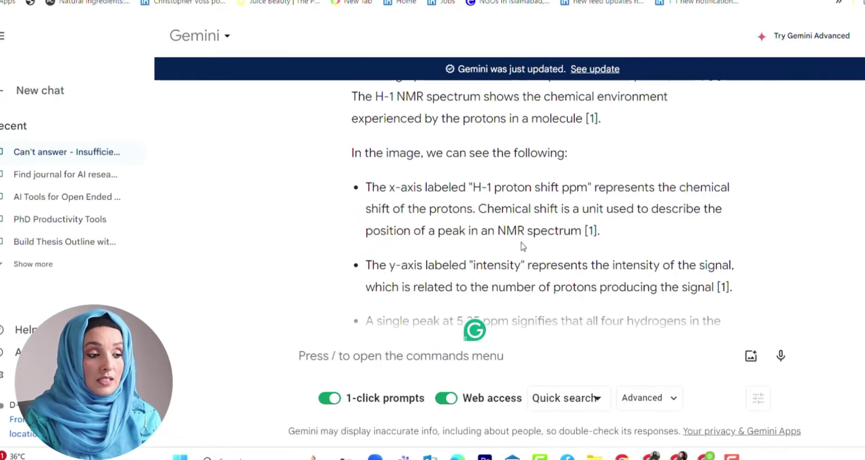
scroll(419, 252, down, 1)
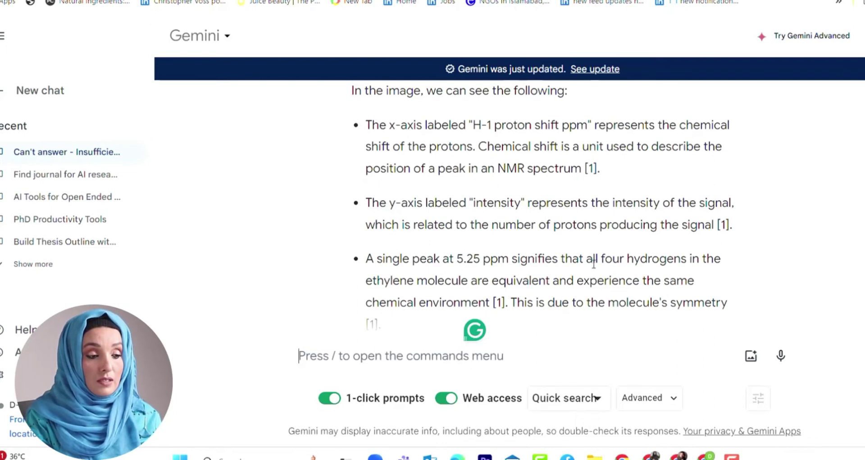
scroll(430, 290, down, 3)
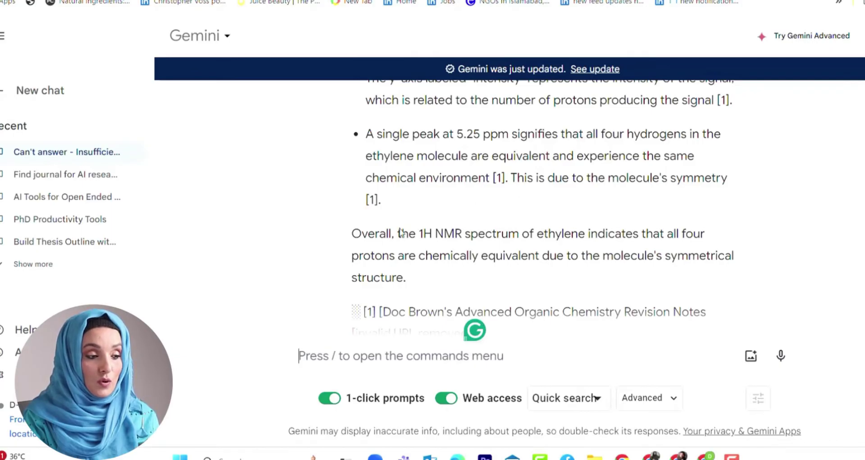
scroll(401, 232, down, 2)
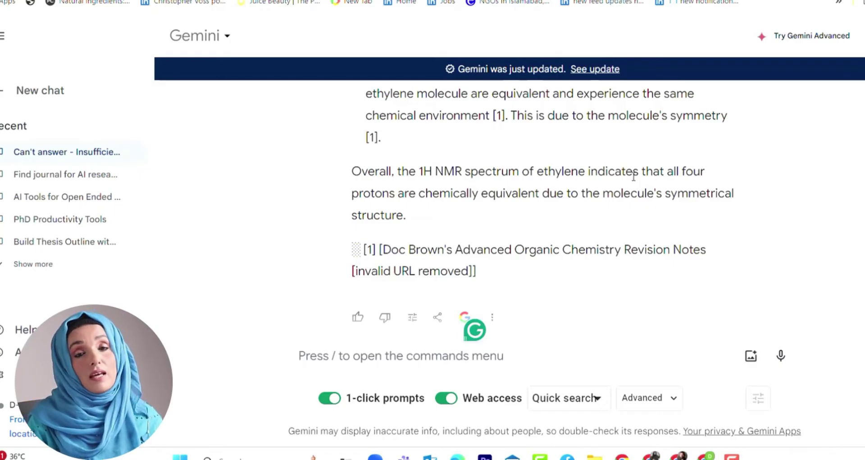
drag(353, 270, 476, 271)
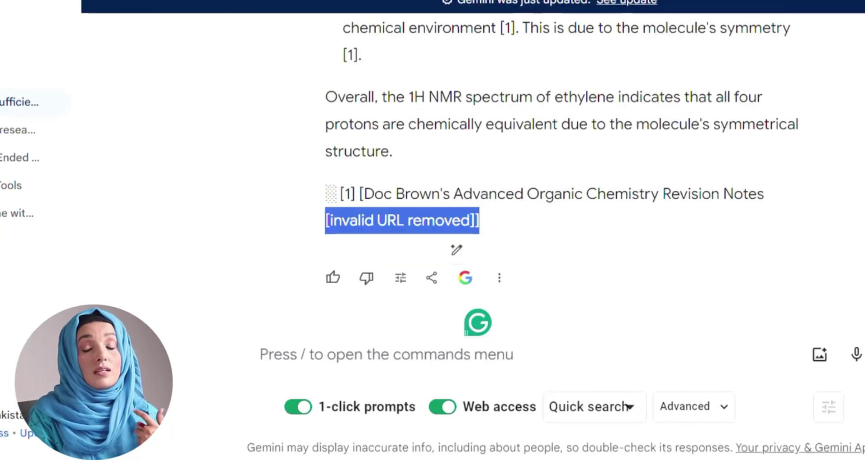